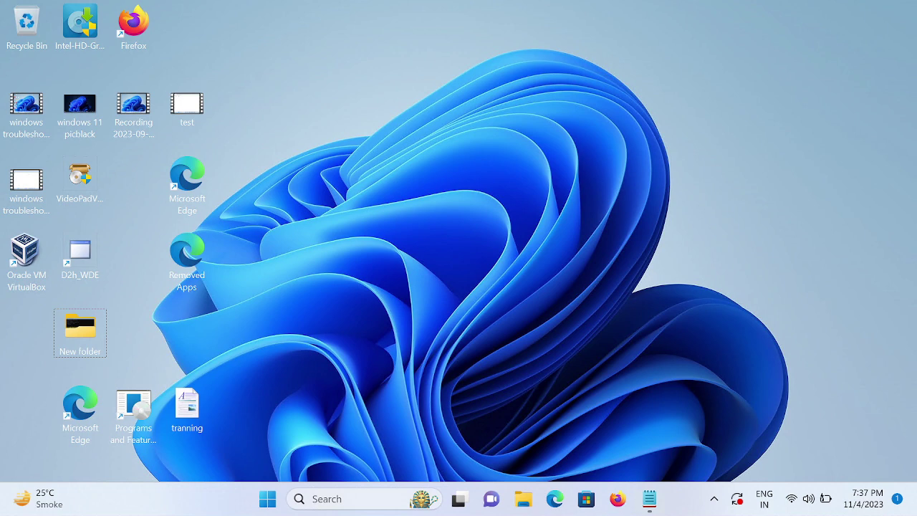
# - Find cmd in Windows Search, run Command Prompt as administrator, and approve the UAC prompt
pyautogui.click(322, 499)
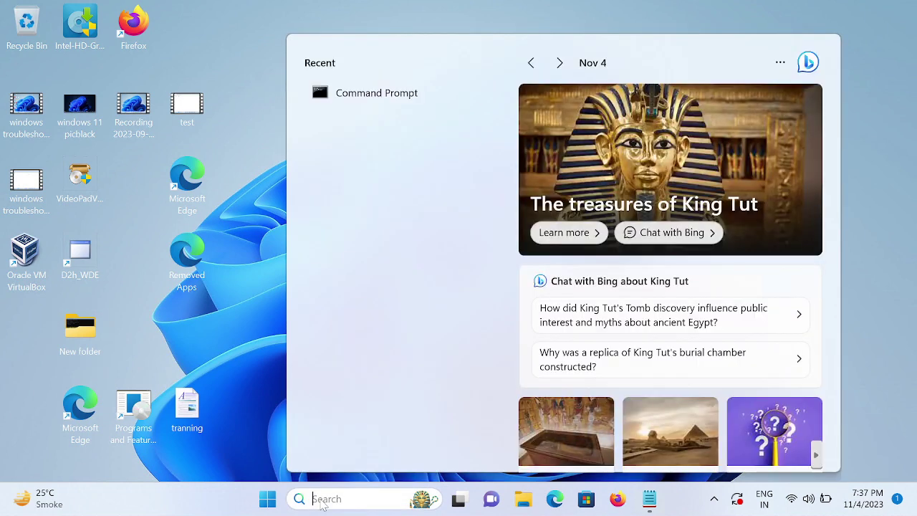
pyautogui.write('c')
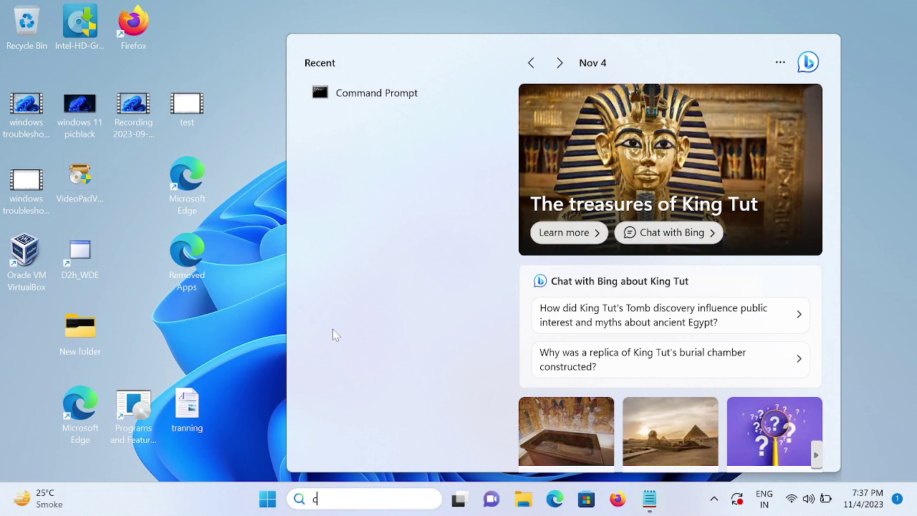
pyautogui.write('md')
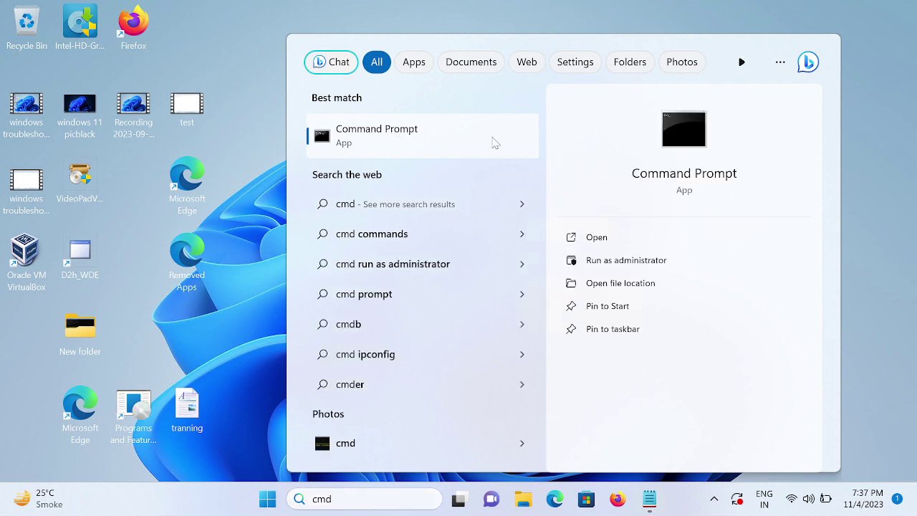
pyautogui.click(622, 260)
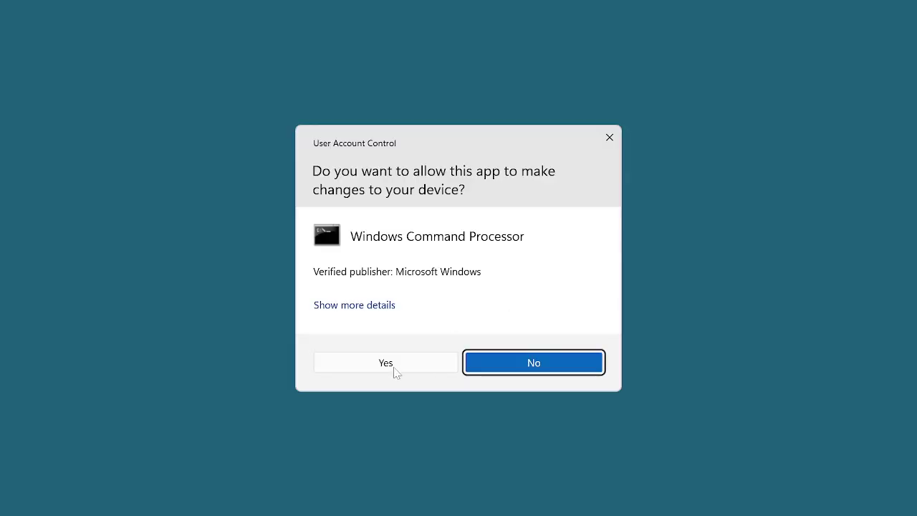
pyautogui.click(394, 368)
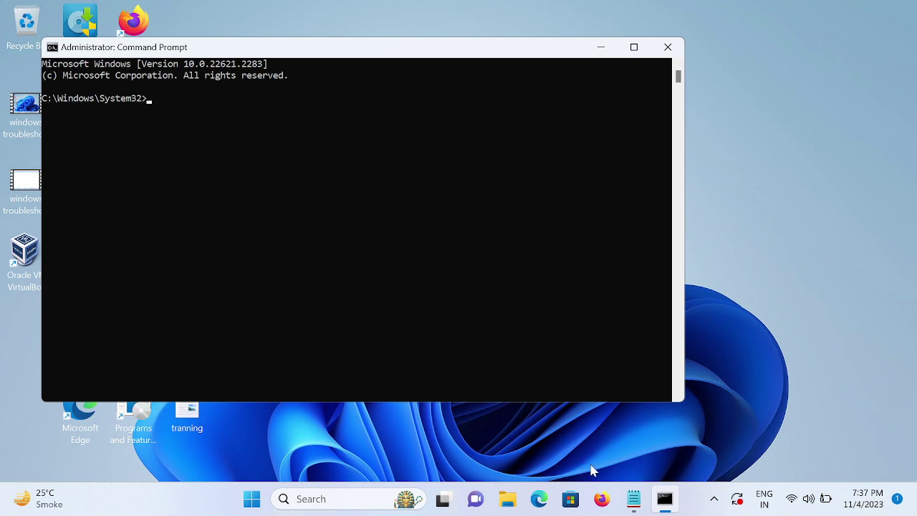
# - Copy the GroupPolicy ClientTools DISM FOR loop (lines 11–13) from the Notepad batch script
pyautogui.click(633, 499)
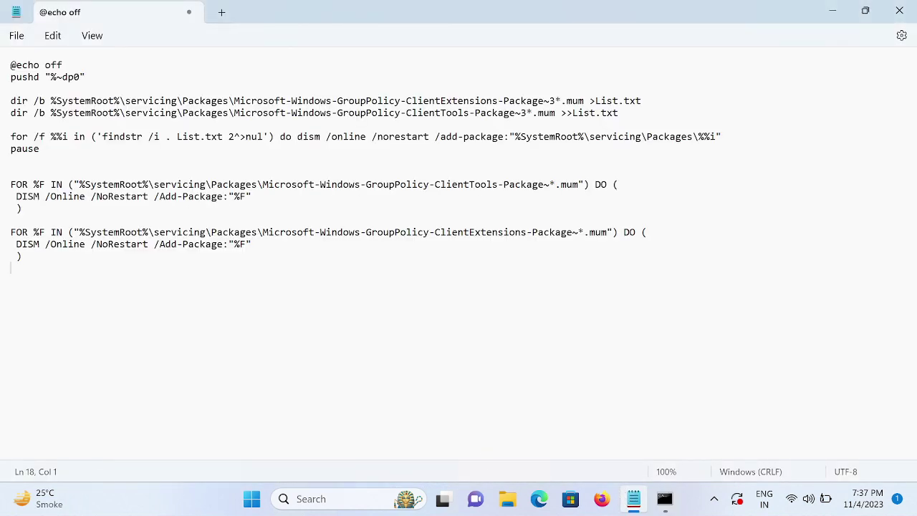
pyautogui.press('Up')
pyautogui.press('Up')
pyautogui.press('Up')
pyautogui.press('End')
pyautogui.moveTo(107, 185); pyautogui.dragTo(252, 197)
pyautogui.moveTo(11, 184); pyautogui.dragTo(5, 192)
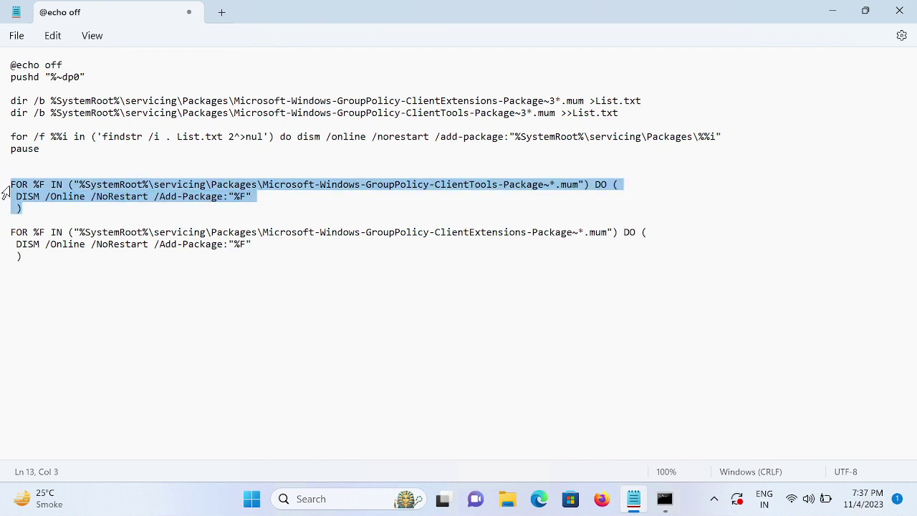
# - Paste and run the ClientTools FOR loop in the administrator console, then maximize the window
pyautogui.click(665, 498)
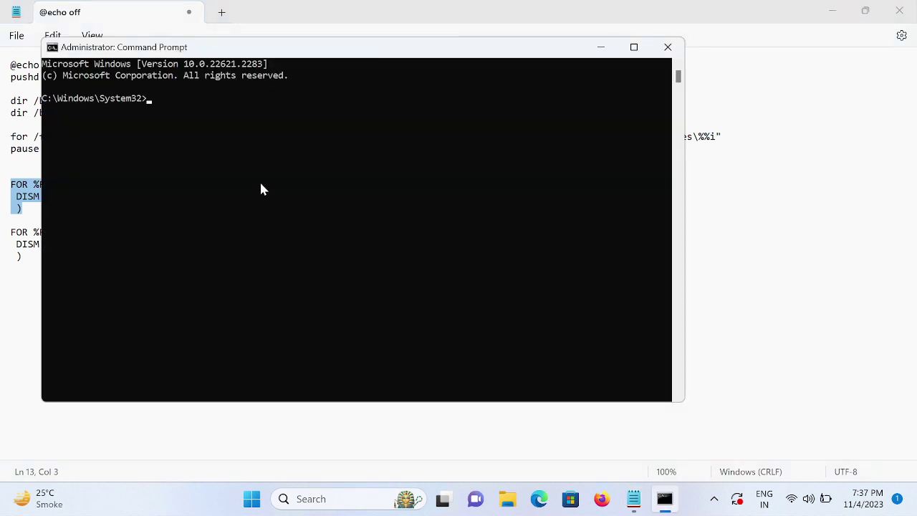
pyautogui.write('FOR %F IN ("%SystemRoot%\\servicing\\Packages\\Microsoft-Windows-GroupPolicy-ClientTools-Package~*.mum") DO (  DISM /Online /NoRestart /Add-Package:"%F"  )')
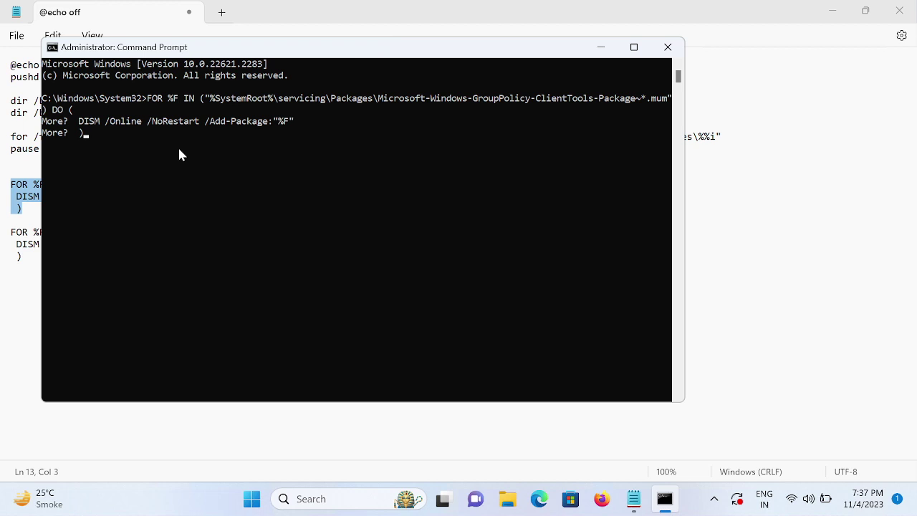
pyautogui.press('Return')
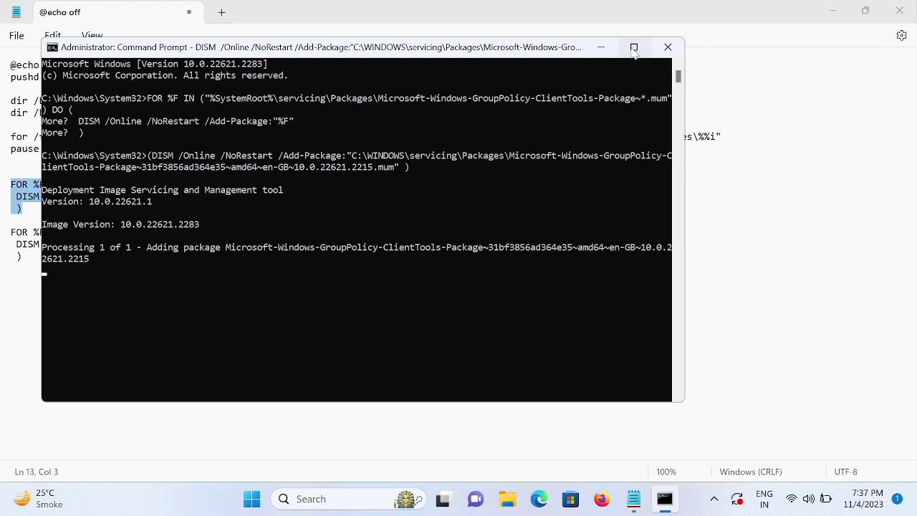
pyautogui.press('super+Up')
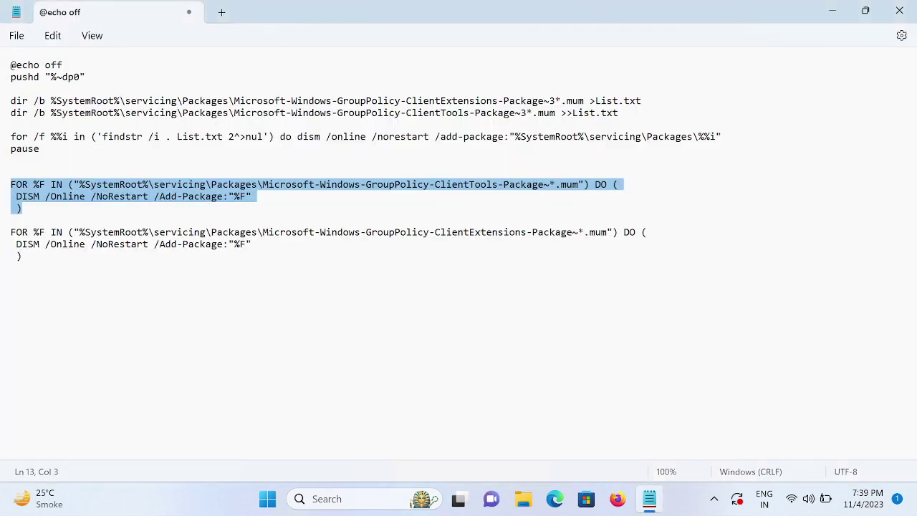
# - Copy the ClientExtensions DISM FOR loop from the Notepad batch script
pyautogui.moveTo(11, 233); pyautogui.dragTo(23, 256)
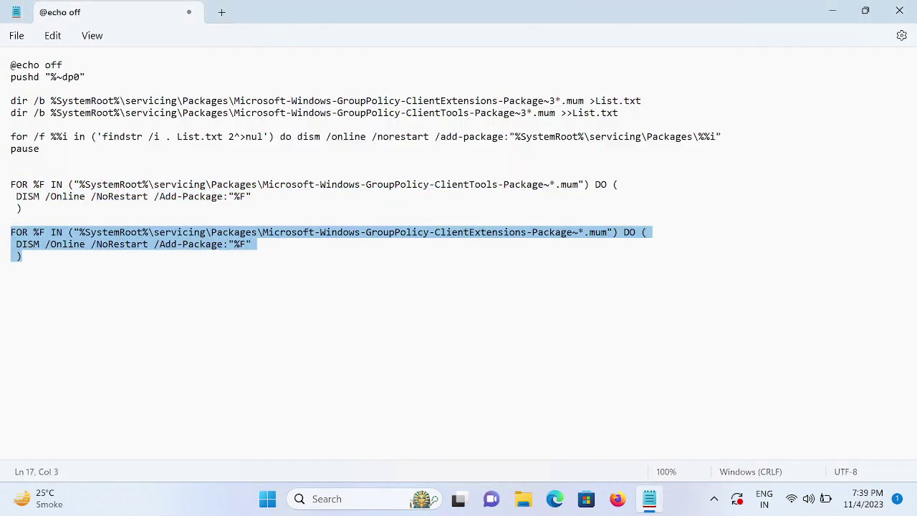
pyautogui.rightClick(66, 244)
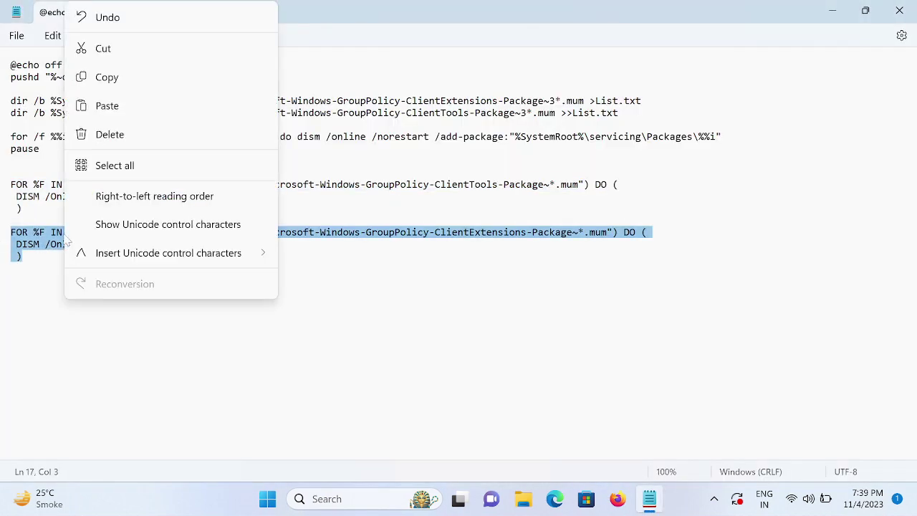
pyautogui.click(106, 77)
# - Launch another Command Prompt as administrator from a Windows Search for cmd
pyautogui.click(342, 504)
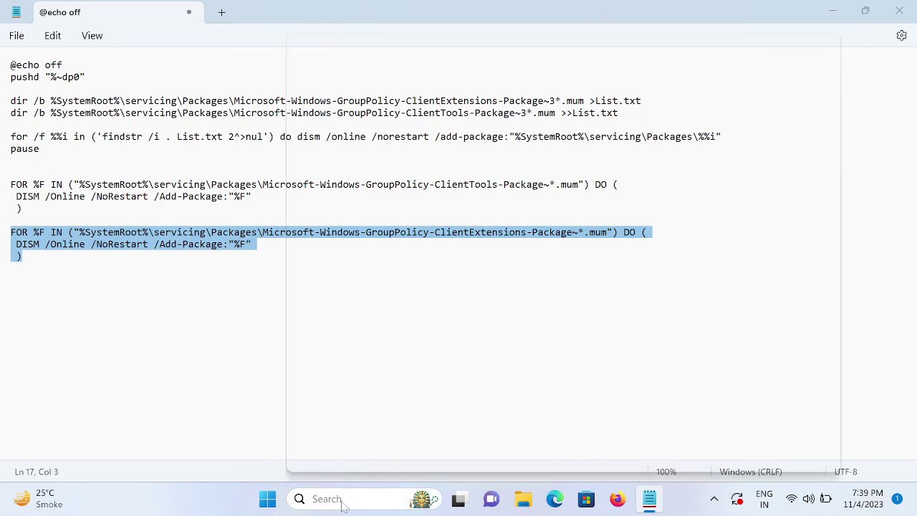
pyautogui.write('cmd')
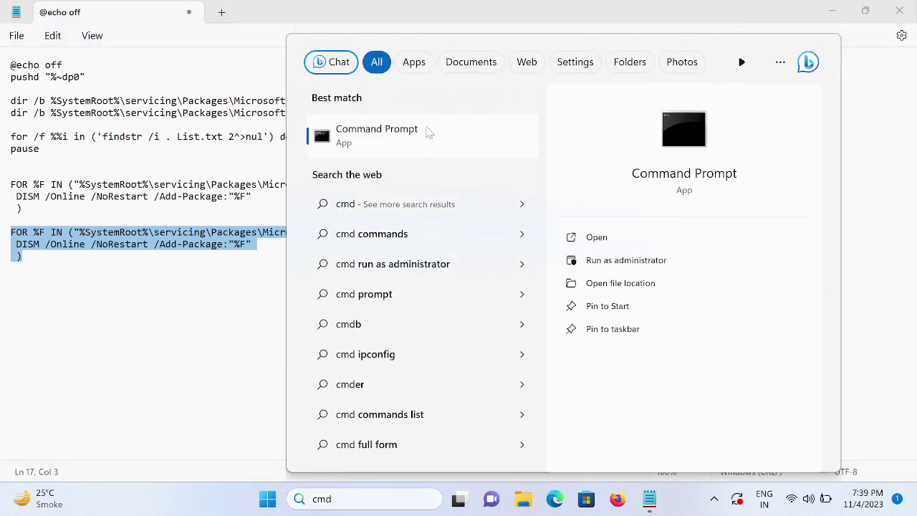
pyautogui.rightClick(428, 133)
pyautogui.click(463, 144)
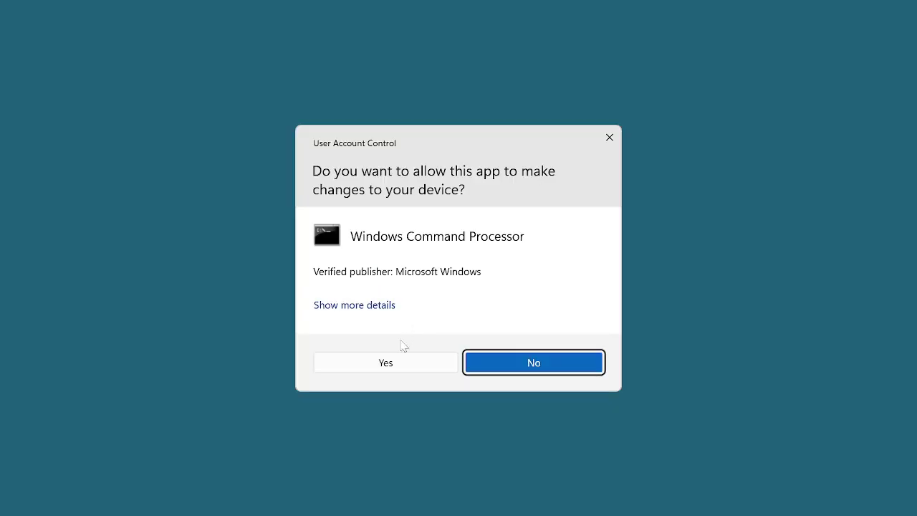
# - Approve UAC, paste and run the ClientExtensions FOR loop, then close the console once DISM finishes
pyautogui.click(386, 364)
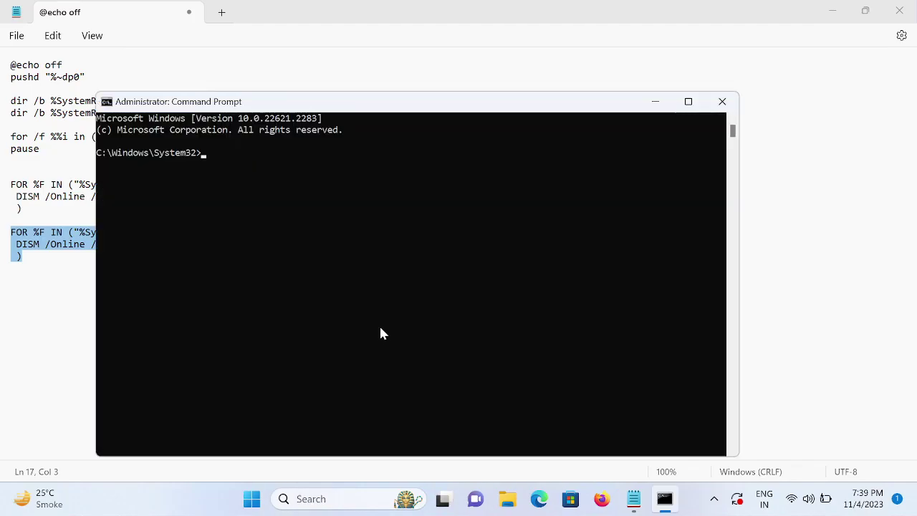
pyautogui.rightClick(380, 334)
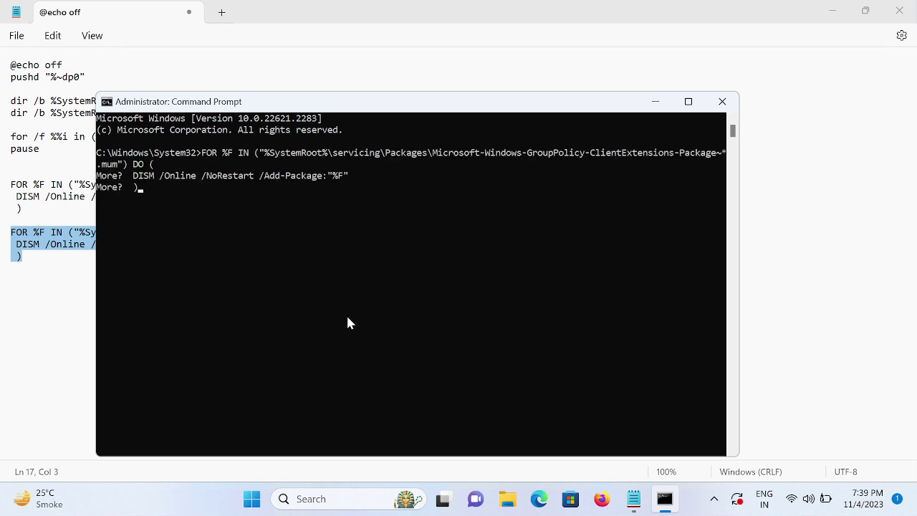
pyautogui.press('Return')
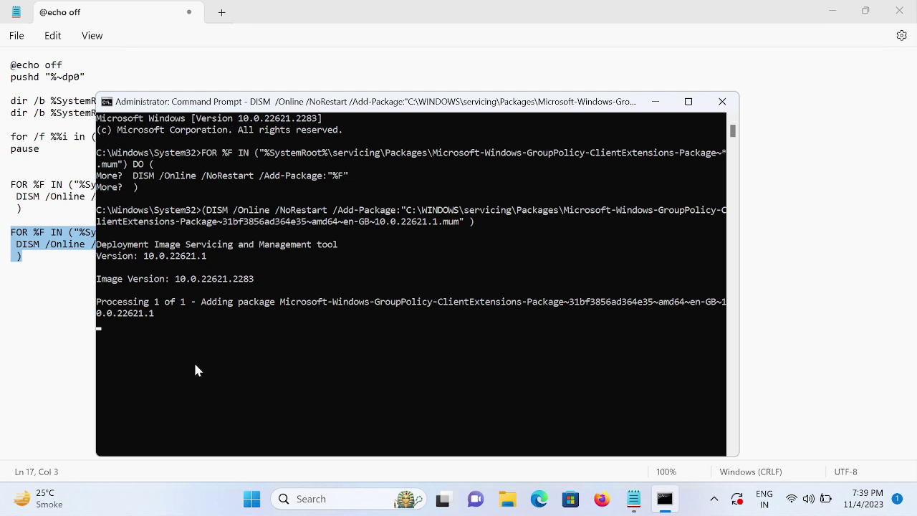
pyautogui.scroll(-2, 207, 362)
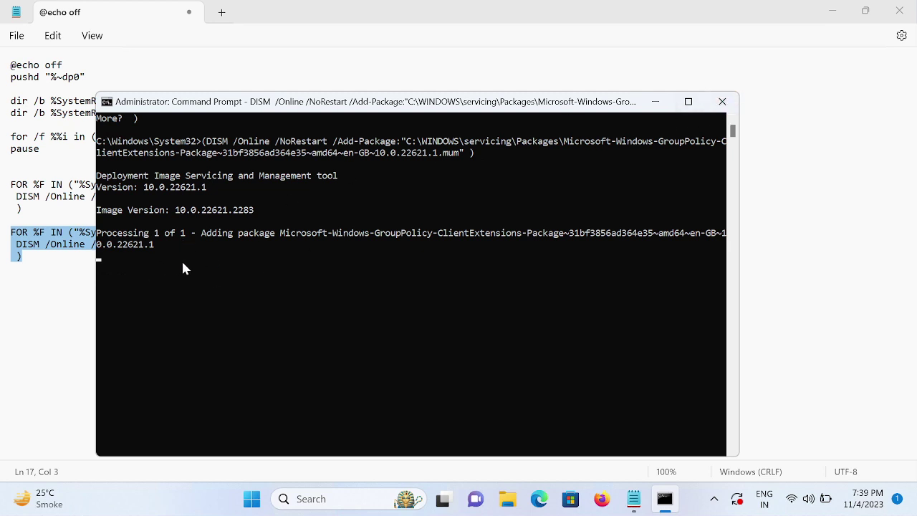
pyautogui.click(722, 101)
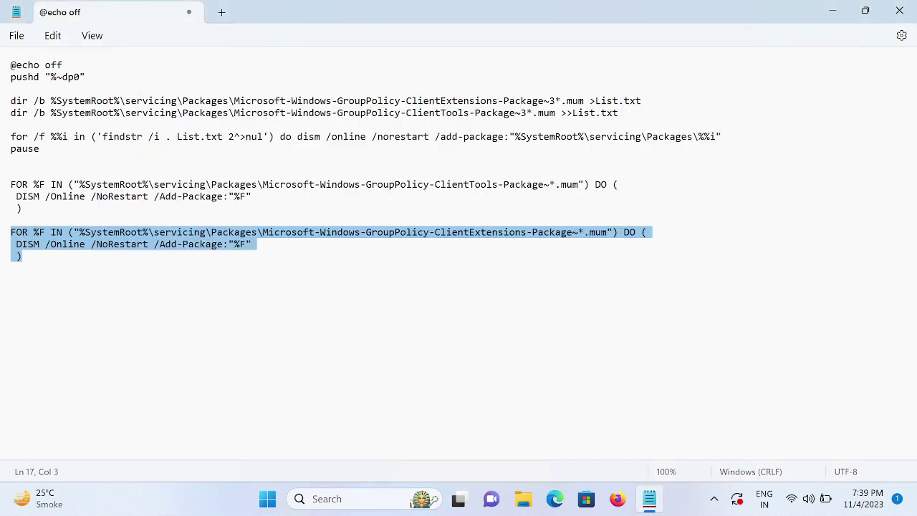
# - Copy the opening lines of the batch script in the original Notepad
pyautogui.press('Up')
pyautogui.press('Up')
pyautogui.press('Up')
pyautogui.hotkey('shift', 'Up')
pyautogui.hotkey('shift', 'Up')
pyautogui.hotkey('shift', 'Up')
pyautogui.hotkey('shift', 'Up')
pyautogui.hotkey('shift', 'Up')
pyautogui.hotkey('shift', 'Up')
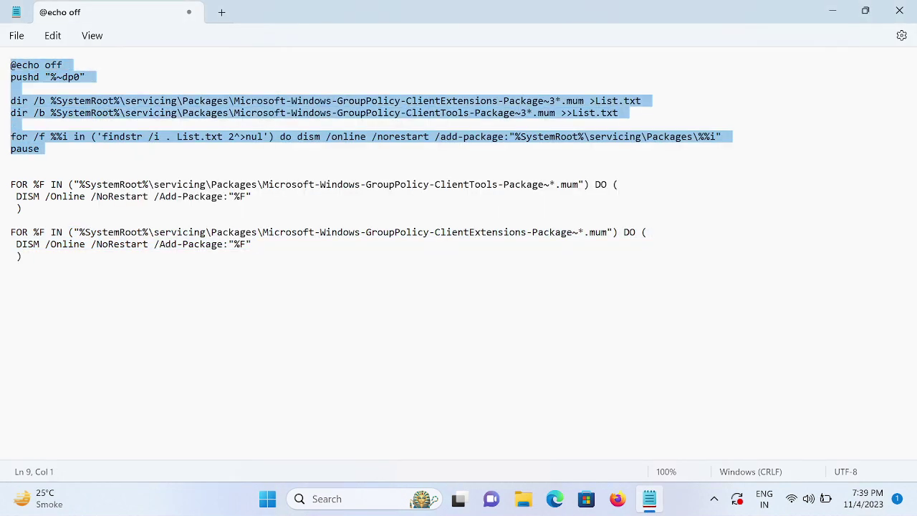
pyautogui.rightClick(43, 66)
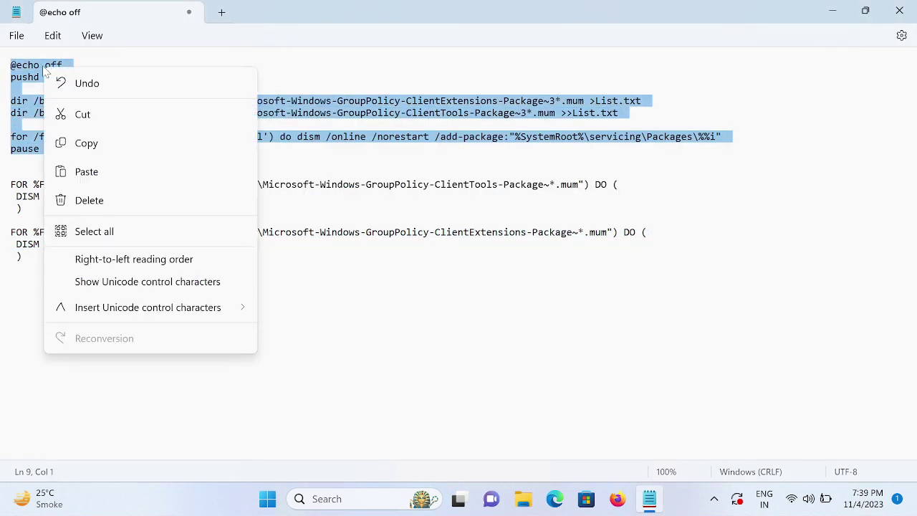
pyautogui.click(93, 146)
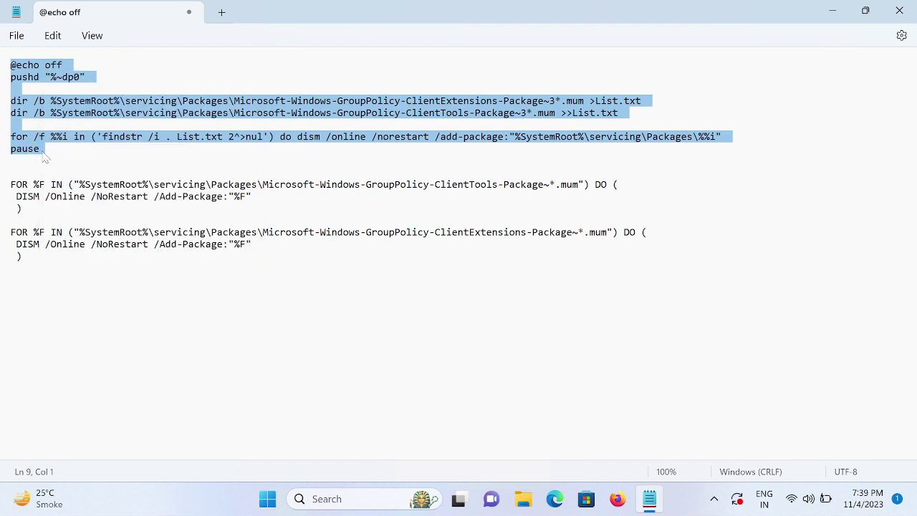
pyautogui.press('Up')
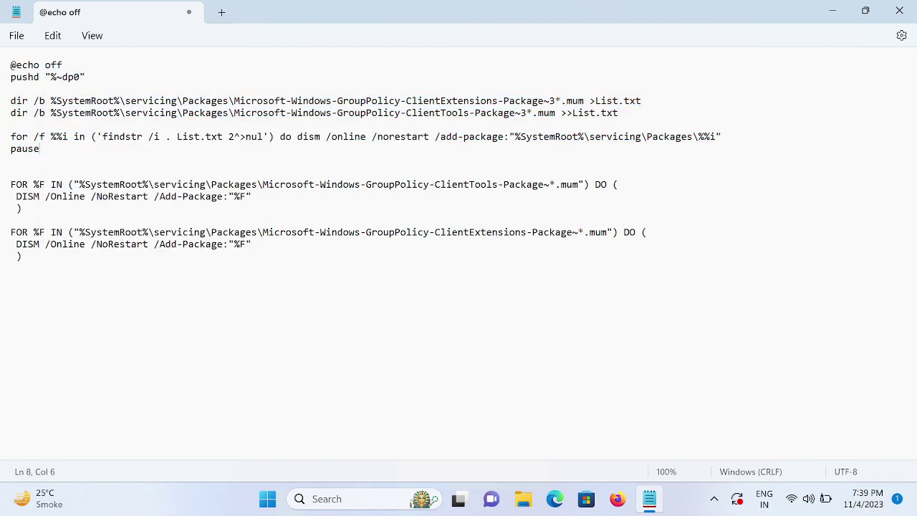
pyautogui.hotkey('ctrl', 'Home')
pyautogui.hotkey('ctrl', 'shift', 'Right')
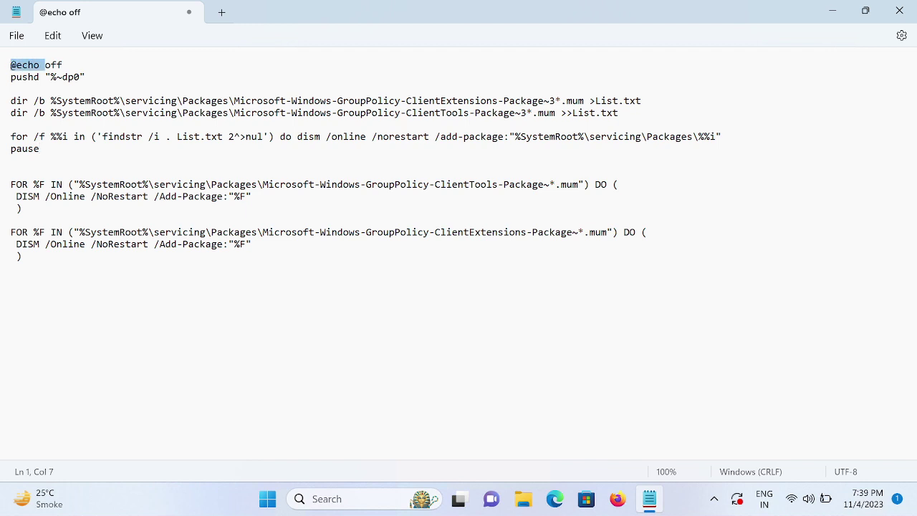
# - Start a new Notepad as administrator and paste the copied batch script into it
pyautogui.click(833, 12)
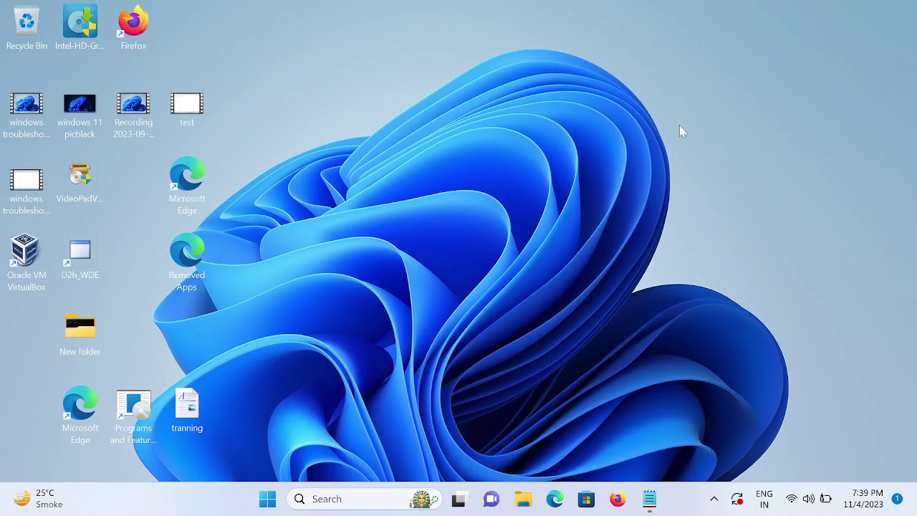
pyautogui.click(346, 497)
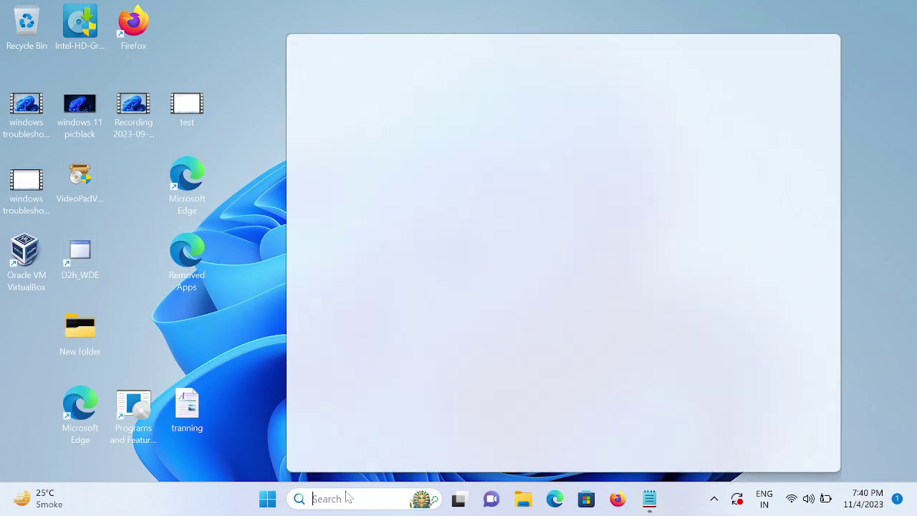
pyautogui.write('note')
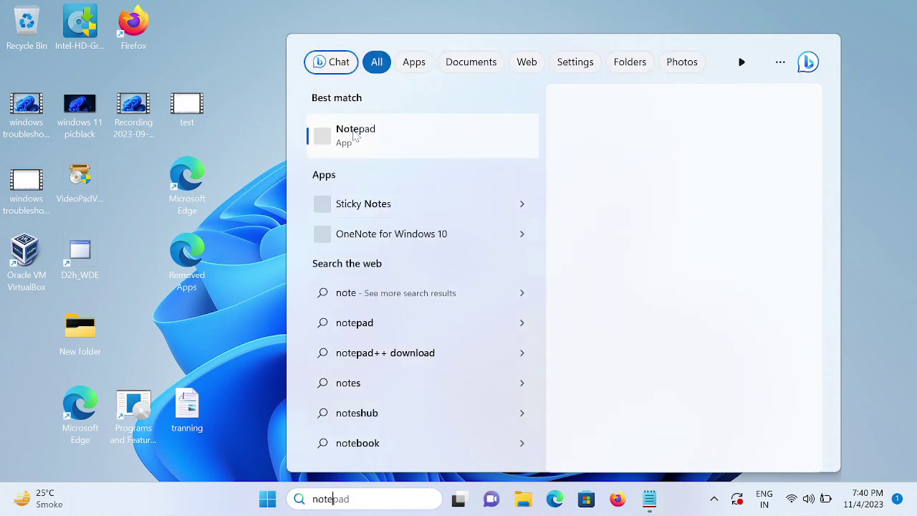
pyautogui.rightClick(351, 132)
pyautogui.click(400, 150)
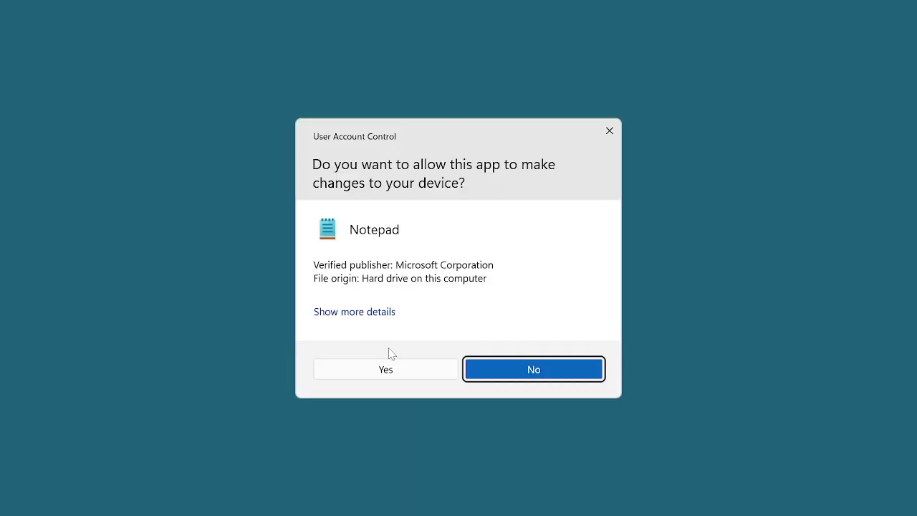
pyautogui.click(380, 371)
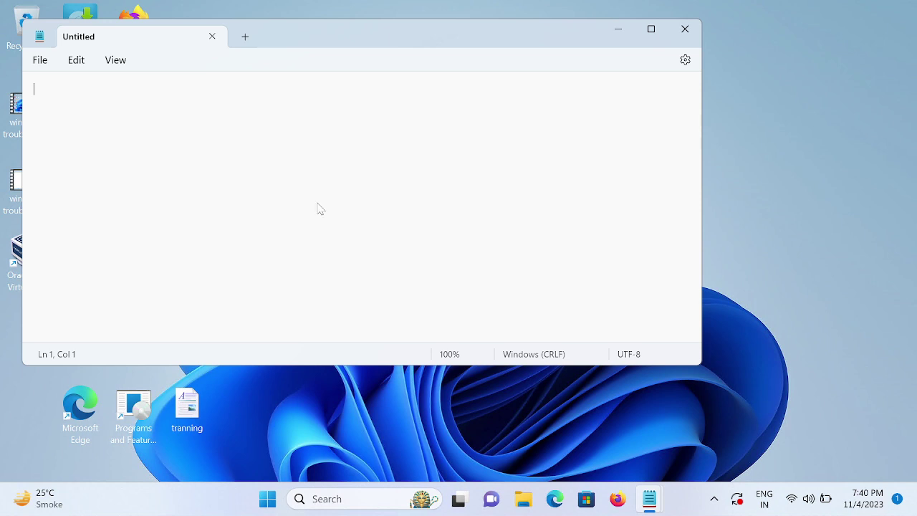
pyautogui.hotkey('ctrl', 'v')
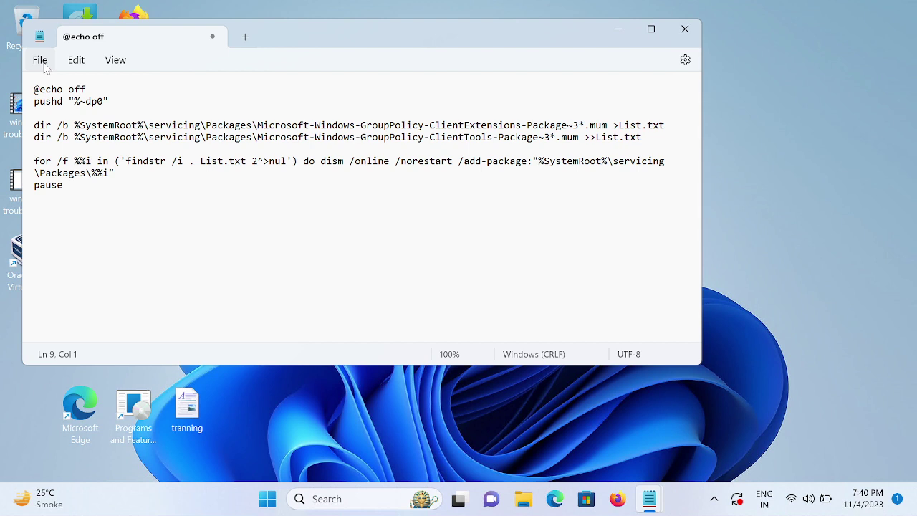
# - Save the script to the Desktop as 'group policy.bat' with Save as type set to All files
pyautogui.click(44, 65)
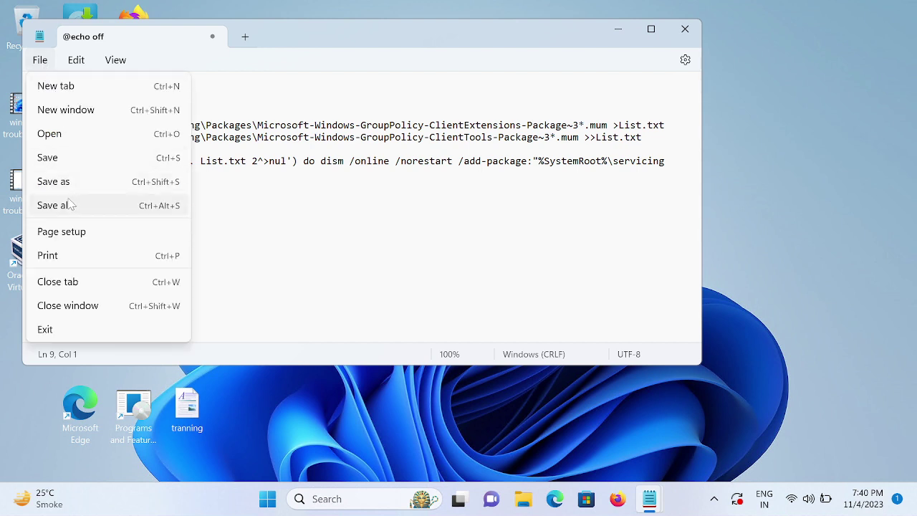
pyautogui.press('Escape')
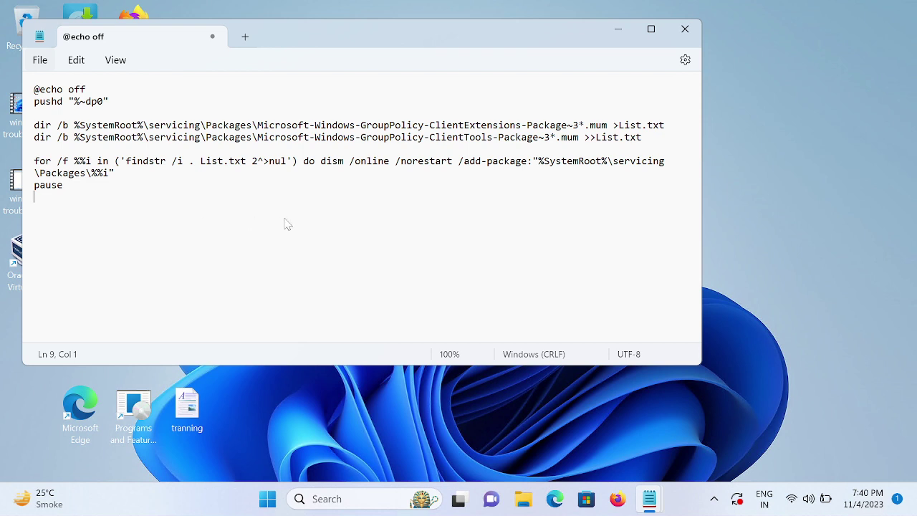
pyautogui.hotkey('ctrl', 's')
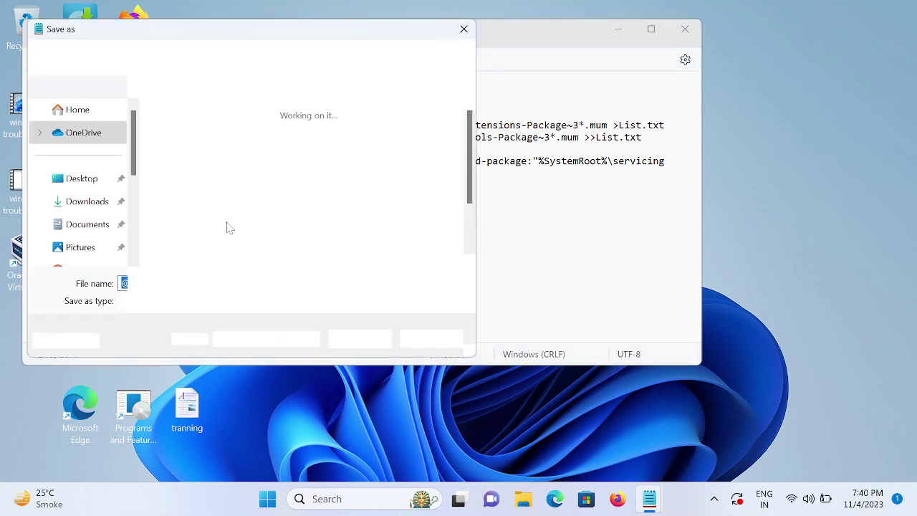
pyautogui.click(84, 185)
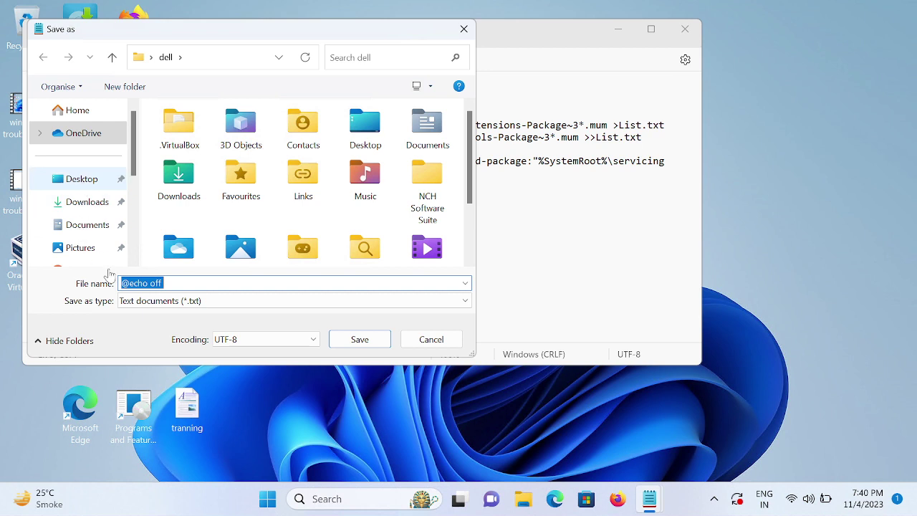
pyautogui.click(179, 307)
pyautogui.click(154, 326)
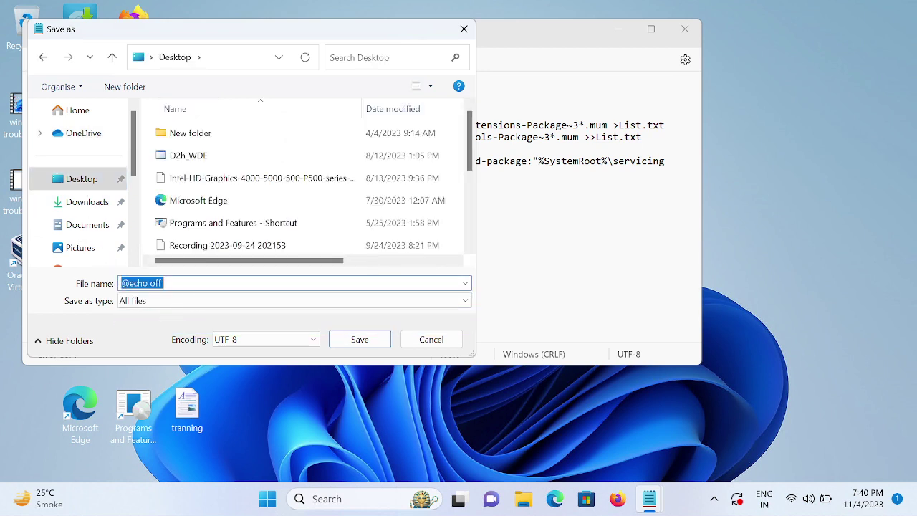
pyautogui.write('gro')
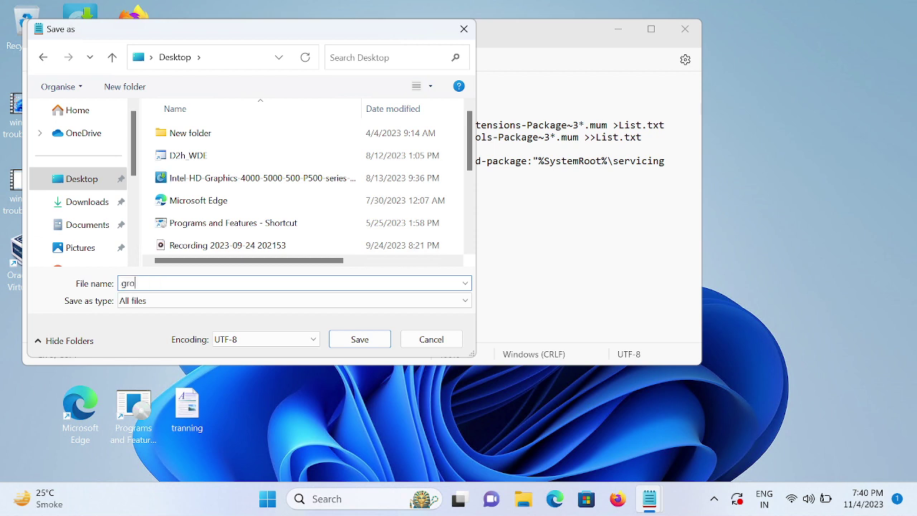
pyautogui.write('up policy.bat')
pyautogui.click(360, 339)
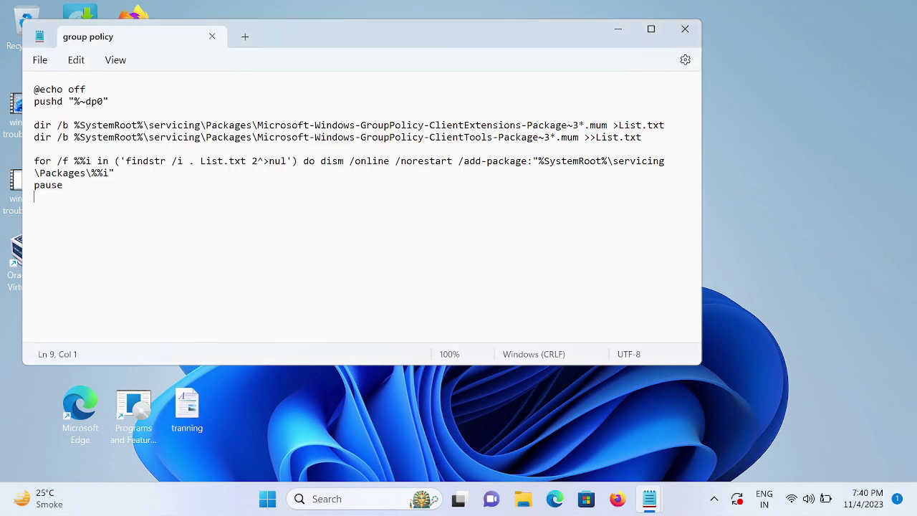
# - Close Notepad, move the group policy.bat icon to the desktop centre, and run it as administrator
pyautogui.click(681, 33)
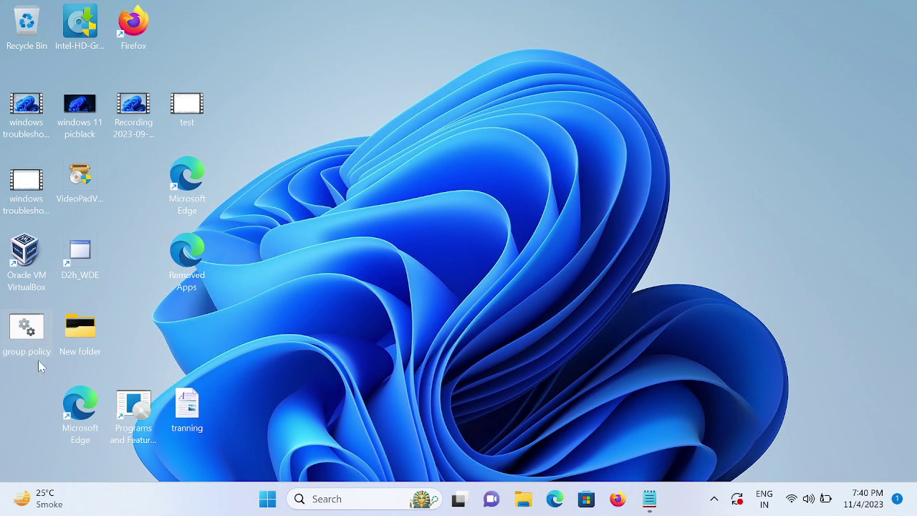
pyautogui.moveTo(38, 360); pyautogui.dragTo(294, 183)
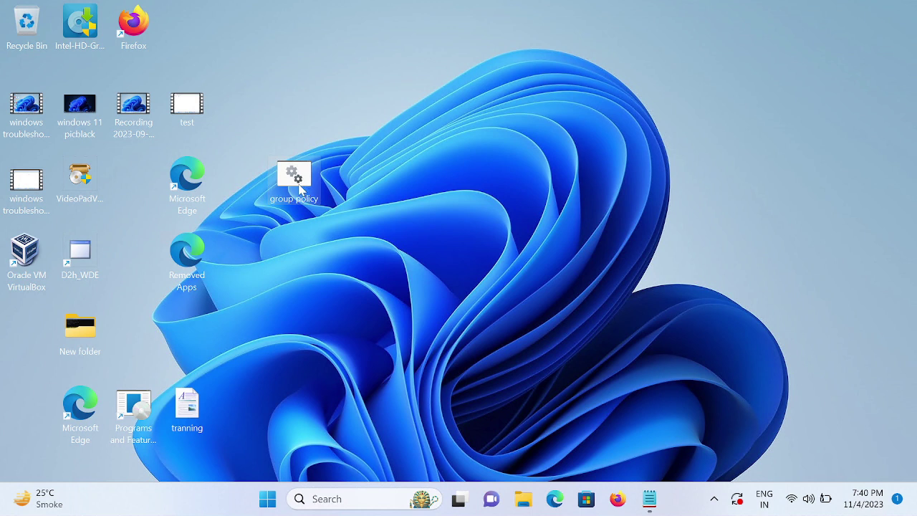
pyautogui.rightClick(300, 188)
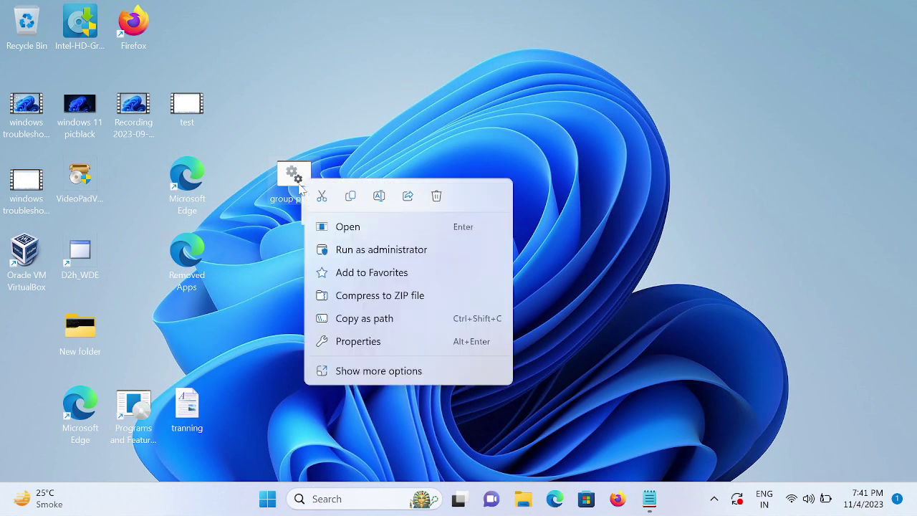
pyautogui.click(362, 256)
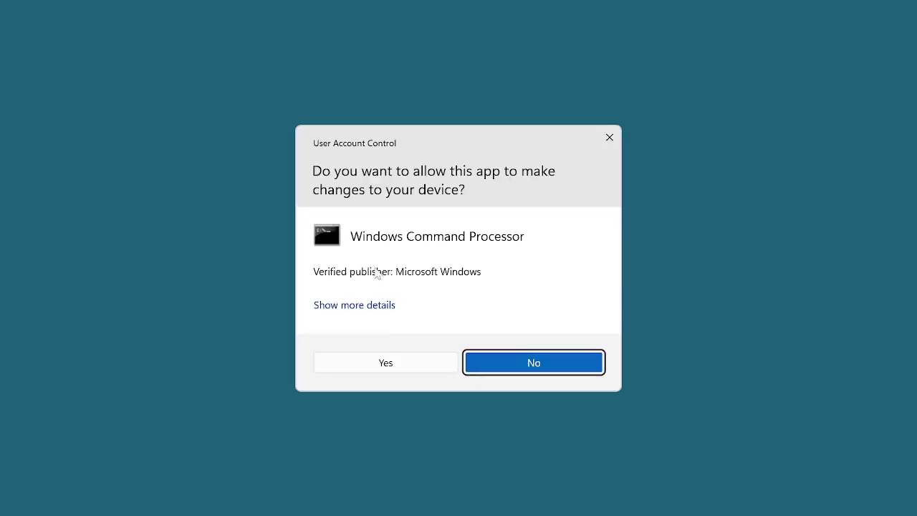
# - Approve UAC, maximize the batch console while DISM adds ClientExtensions, then close it
pyautogui.click(398, 362)
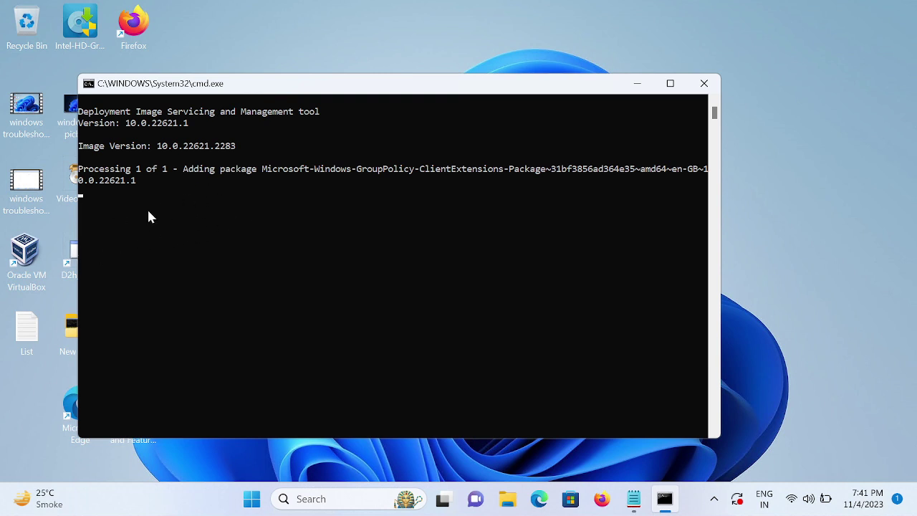
pyautogui.click(672, 85)
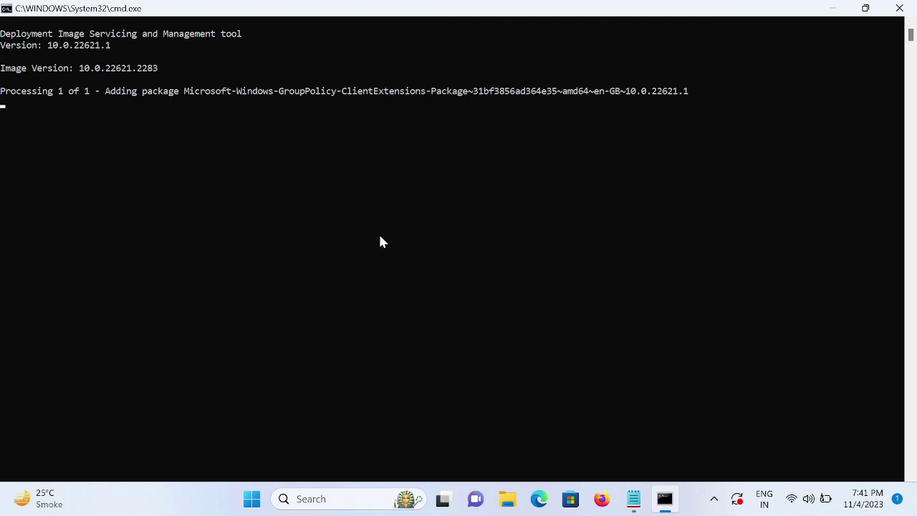
pyautogui.click(260, 505)
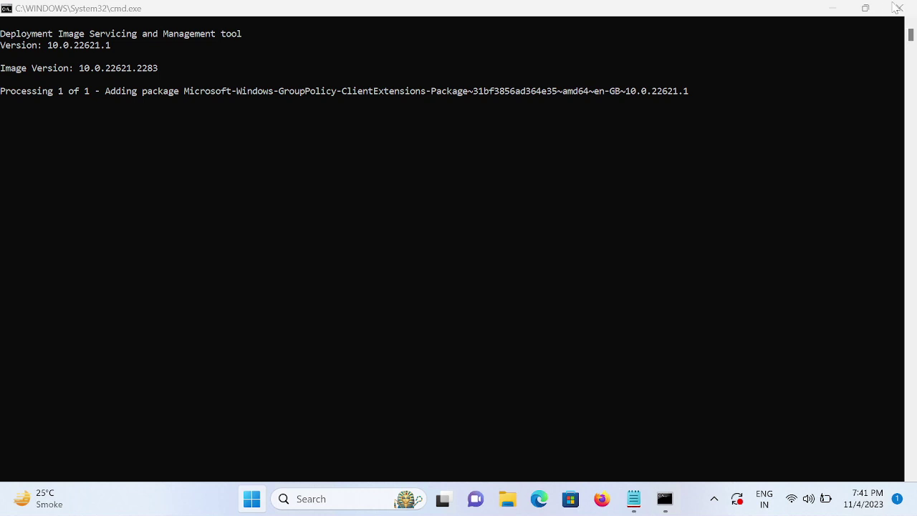
pyautogui.click(900, 7)
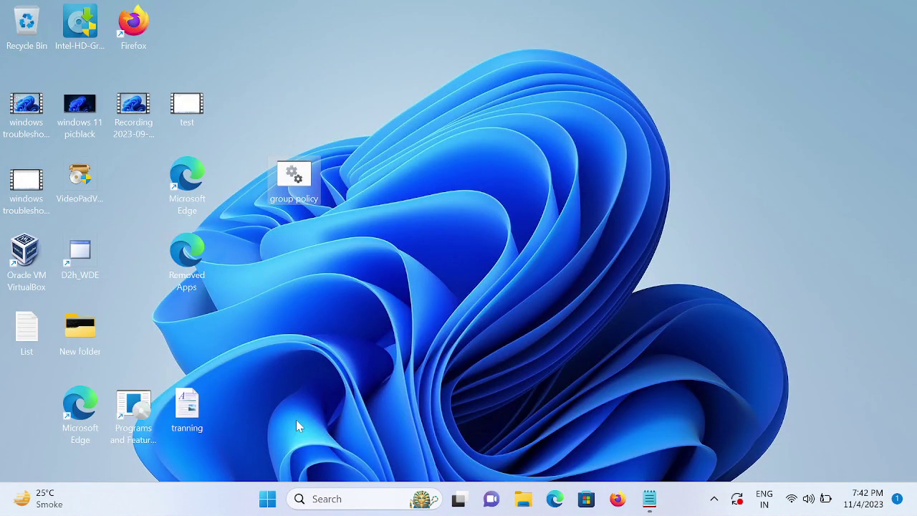